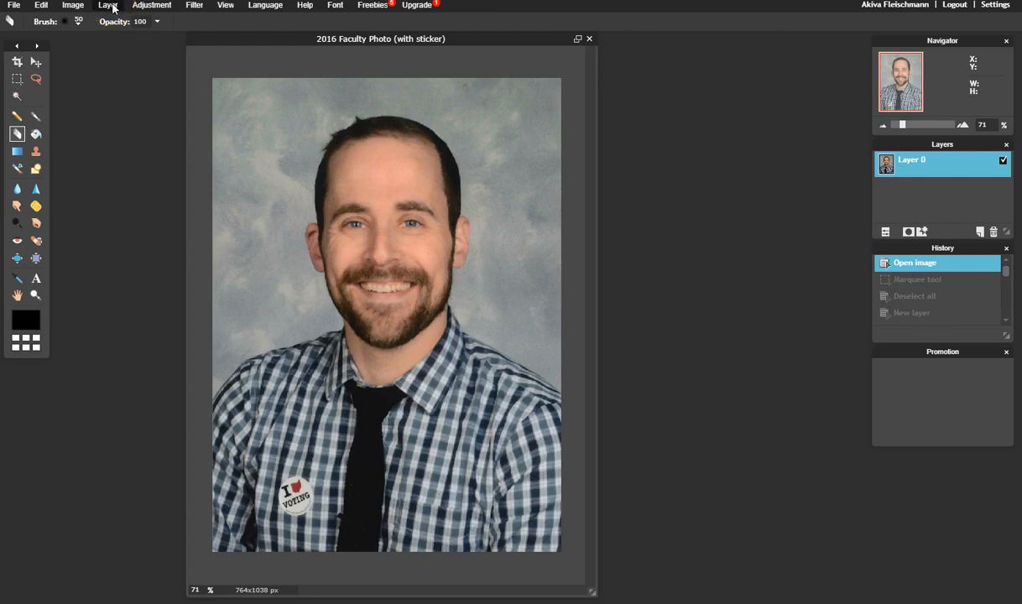
Preview a Brightness & Contrast adjustment on the photo with brightness 1 and contrast 35, and discard it.
click(143, 7)
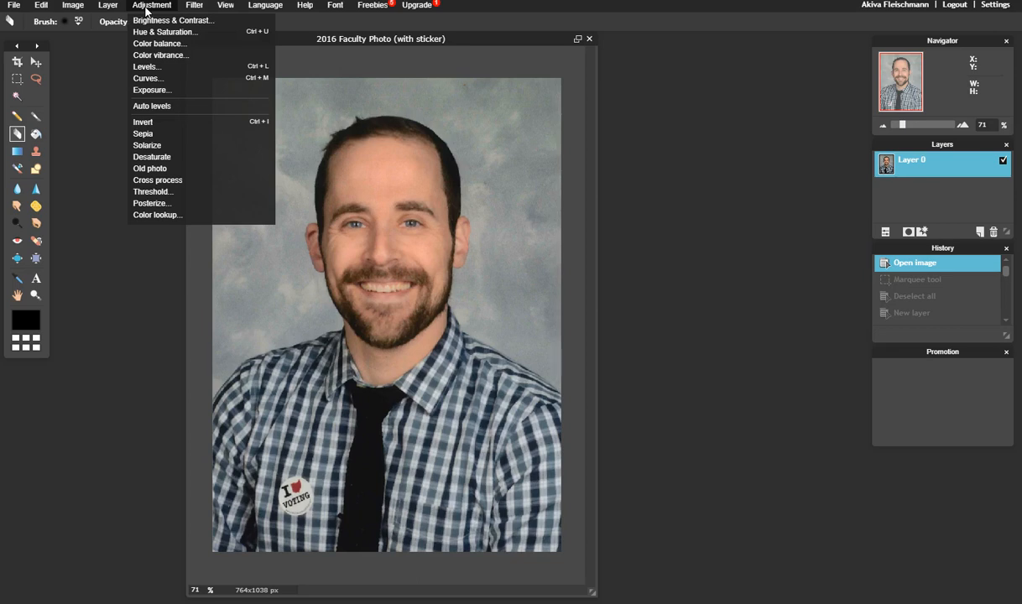
click(164, 20)
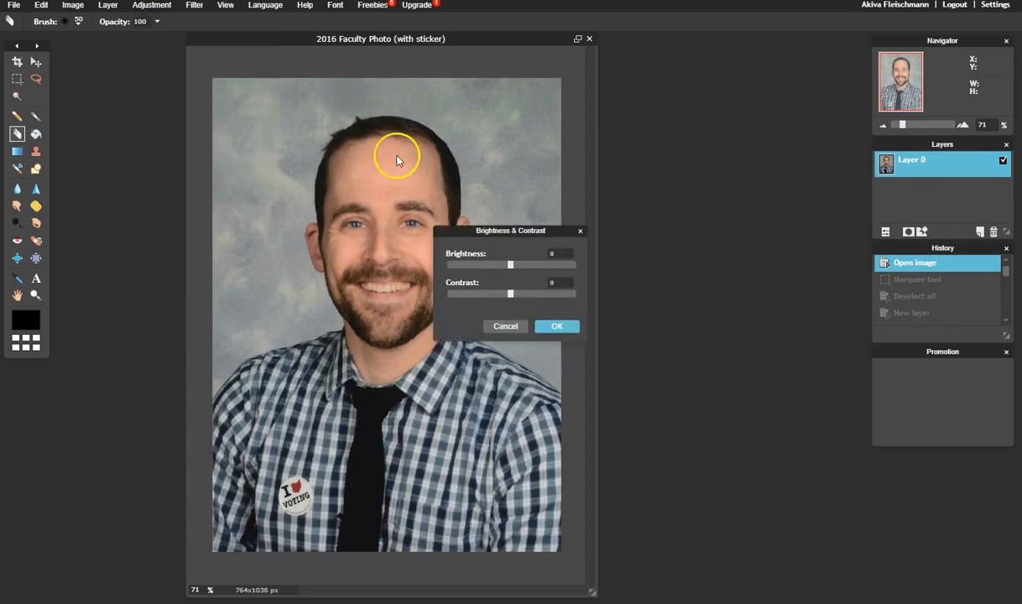
drag(512, 262, 507, 293)
click(516, 326)
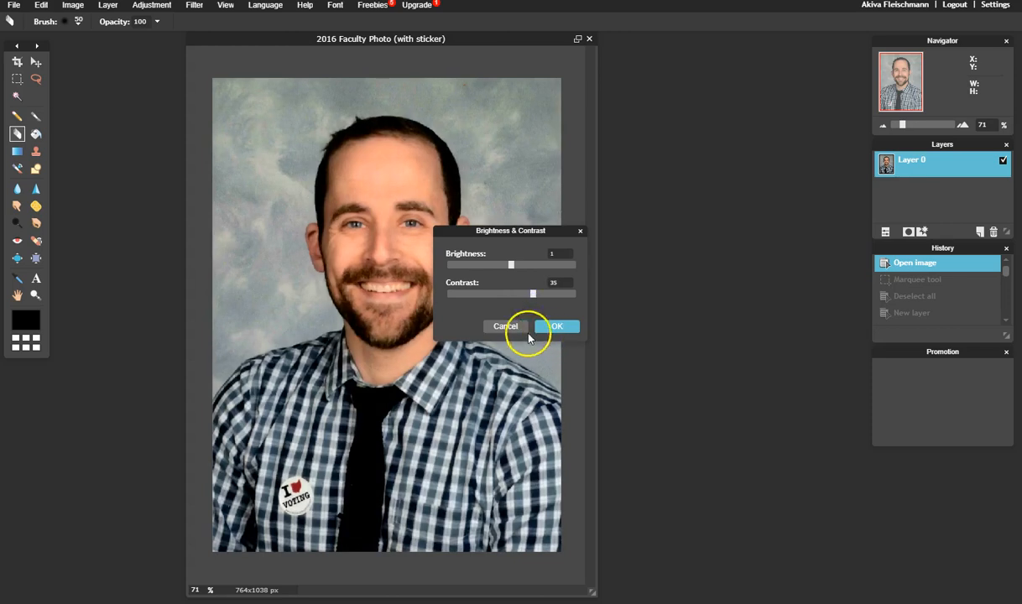
Preview Hue & Saturation changes on the photo, trying hue -79 and lightness 38, and cancel the adjustment.
click(151, 7)
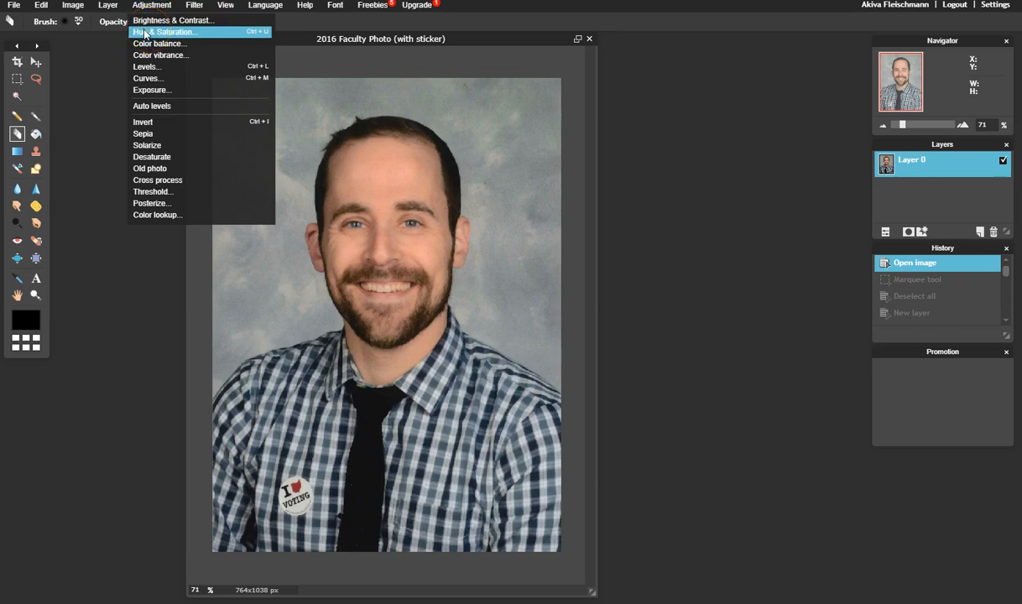
click(146, 32)
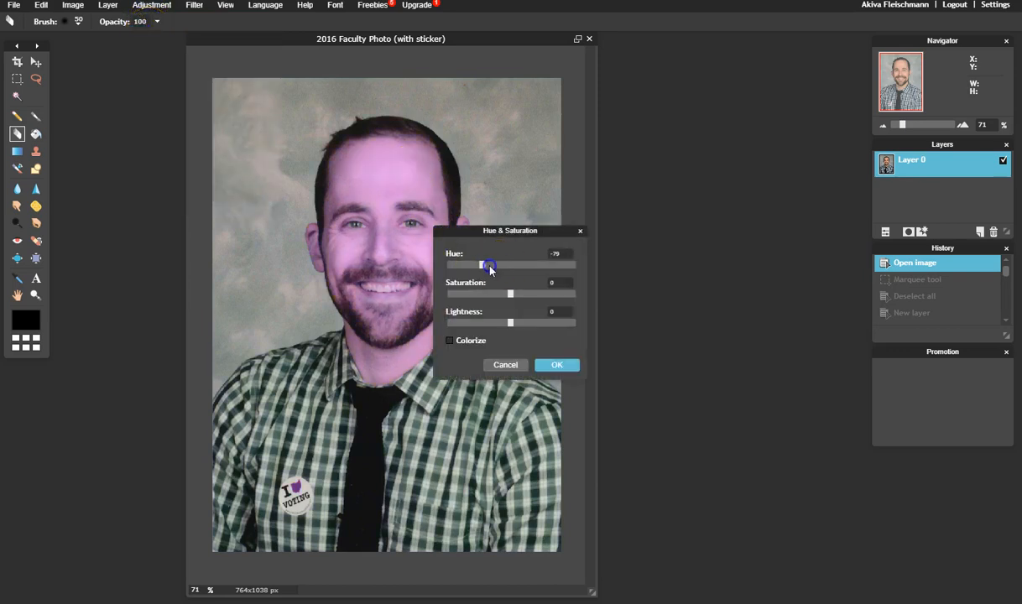
drag(528, 321, 469, 327)
click(534, 324)
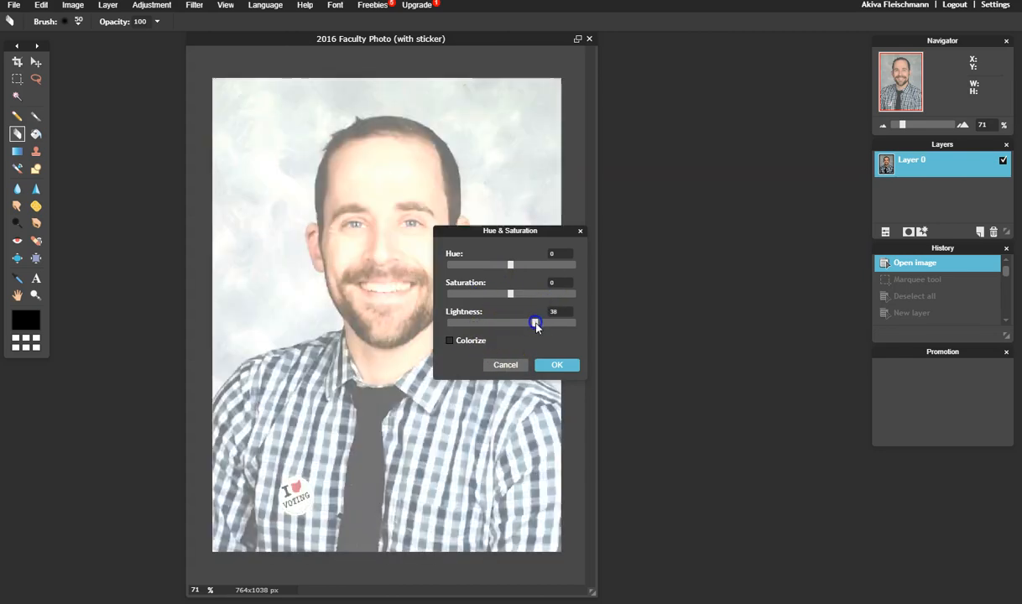
click(514, 366)
Open the Levels adjustment to view the photo's histogram and close it without applying anything.
click(163, 7)
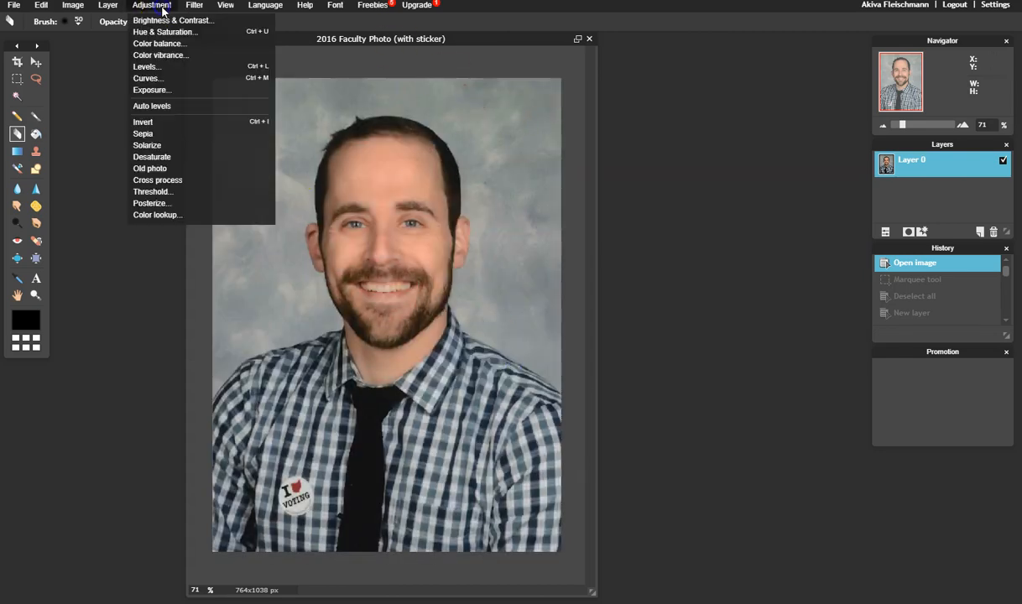
click(159, 33)
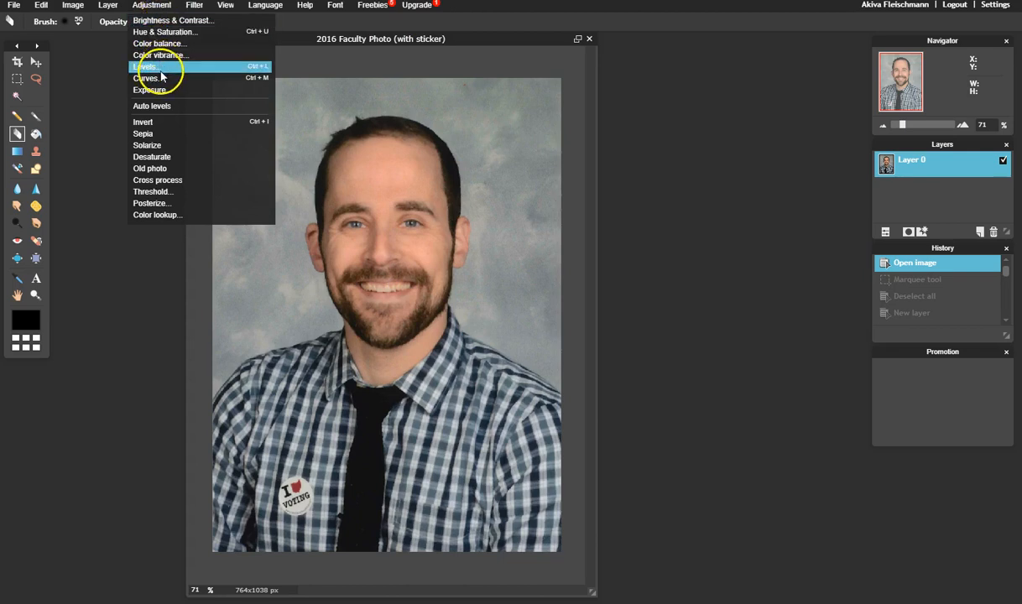
click(162, 67)
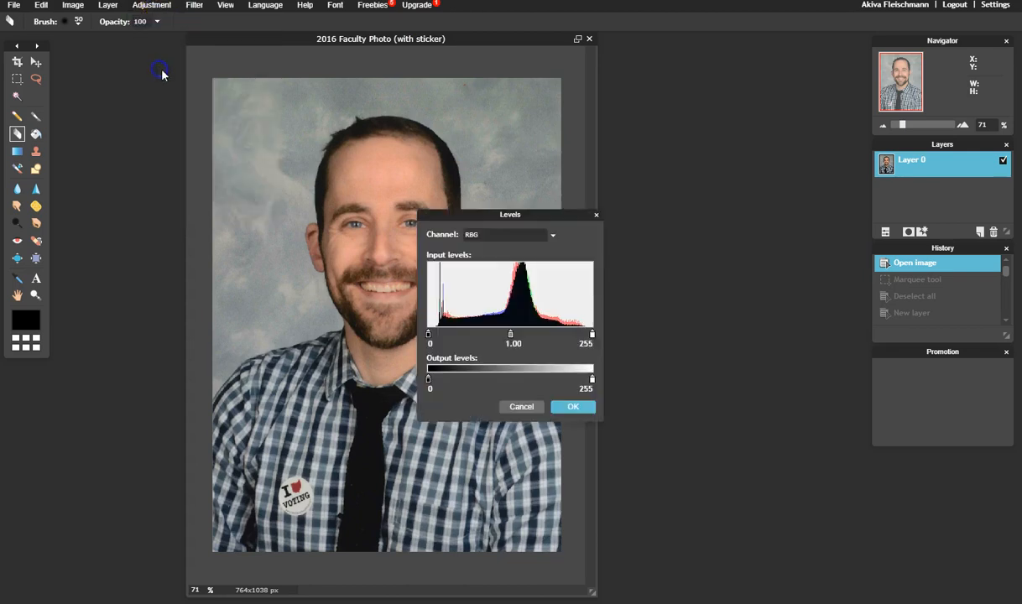
click(596, 215)
Preview a different Exposure setting on the photo and cancel the adjustment.
click(151, 6)
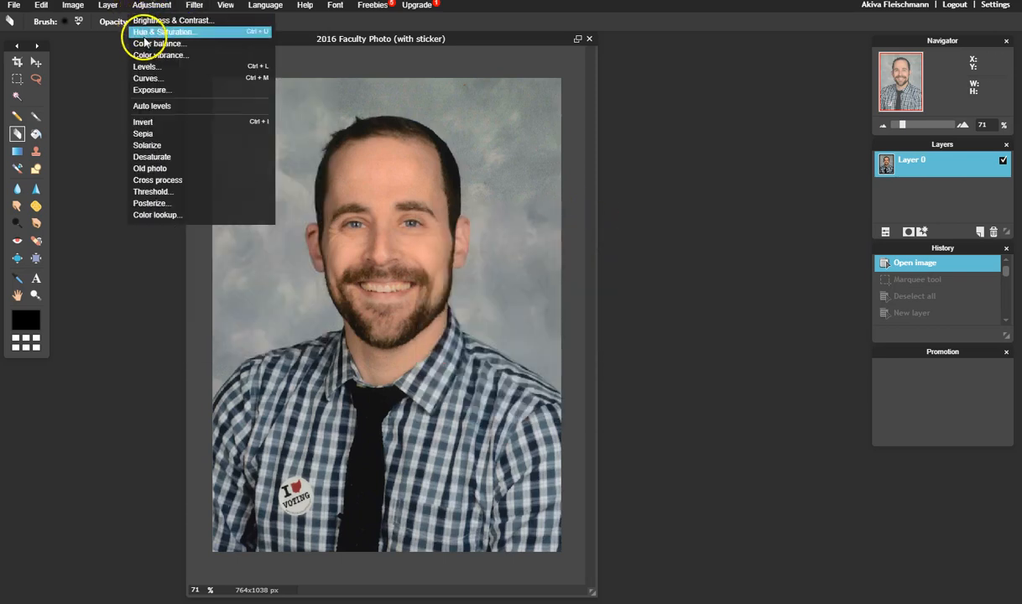
click(155, 90)
drag(498, 264, 472, 266)
click(506, 296)
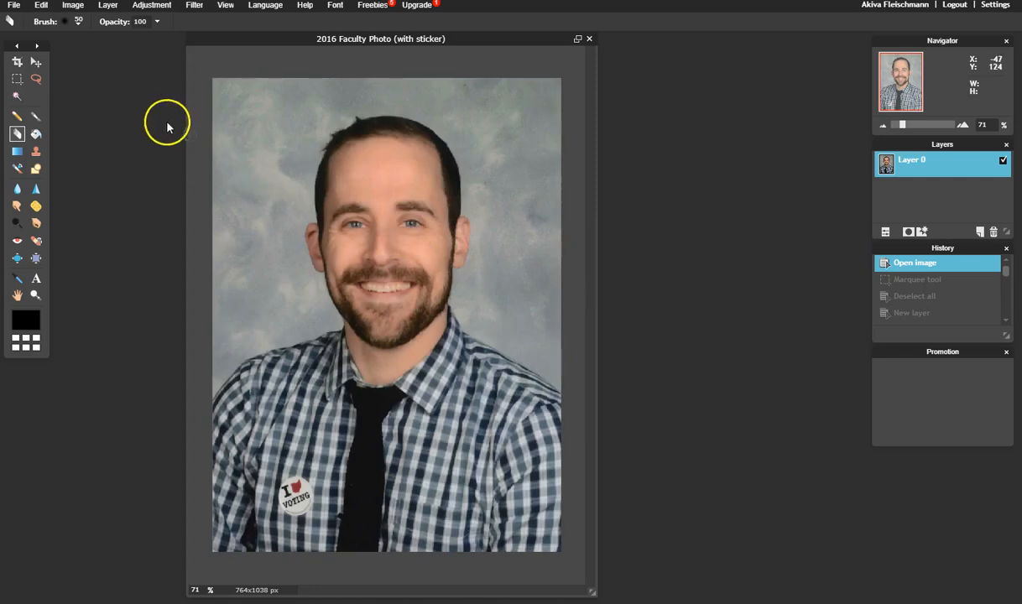
Try Auto levels on the photo and undo it.
click(158, 7)
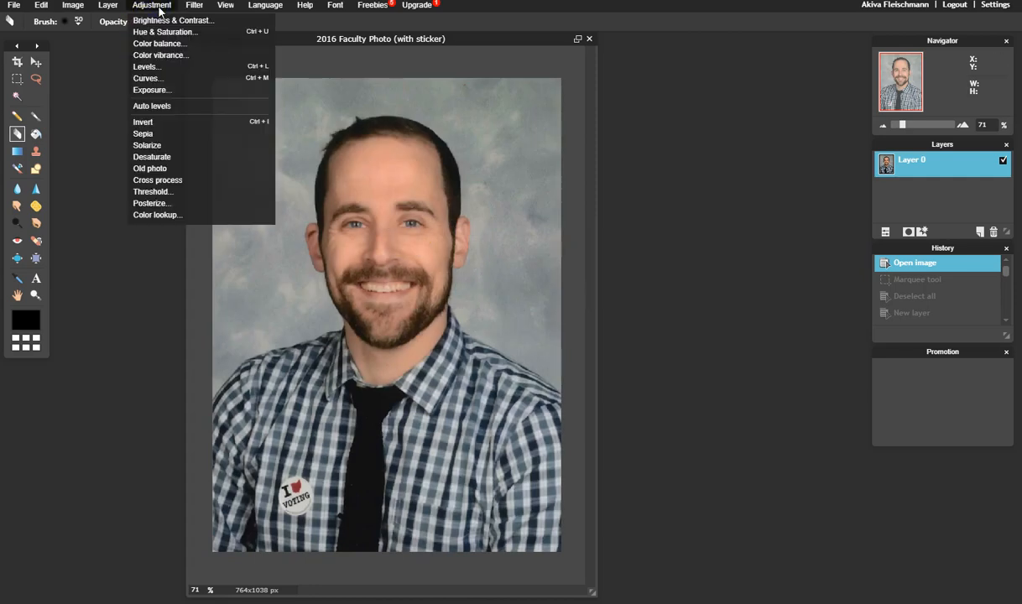
click(157, 106)
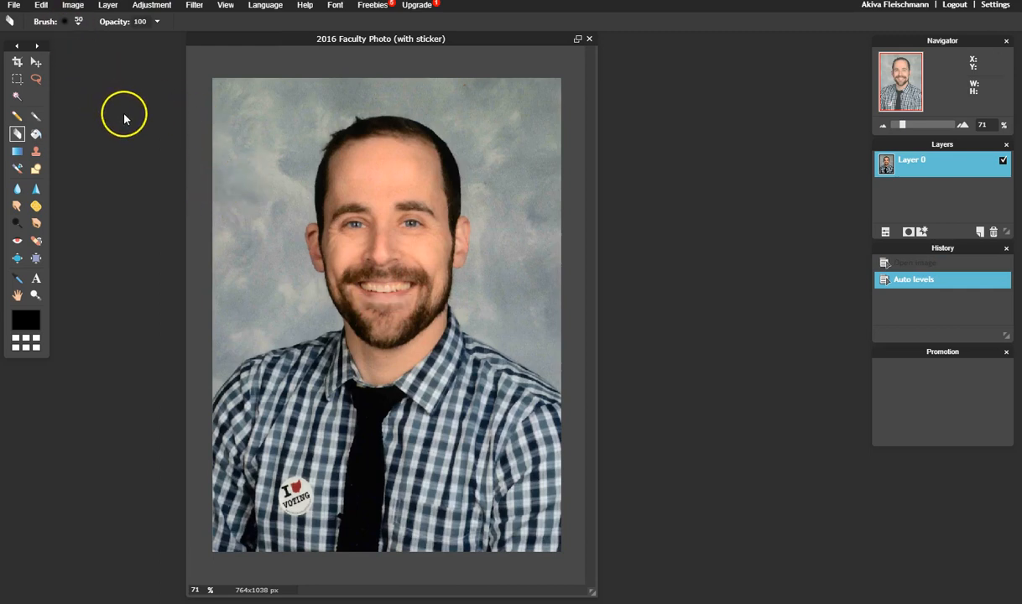
key(ctrl+z)
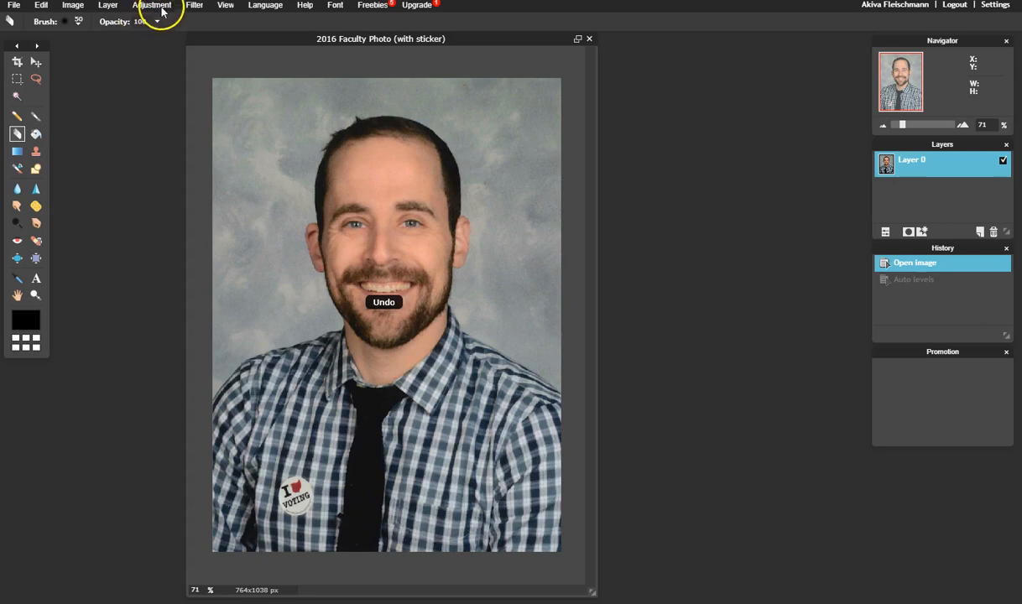
Try inverting the photo's colors and undo the inversion.
click(193, 6)
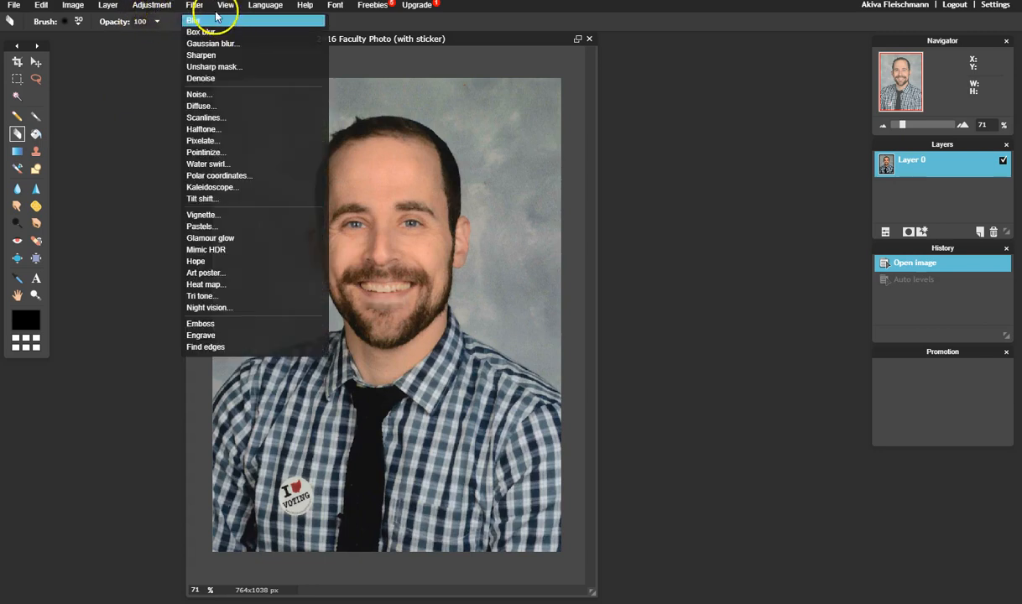
click(152, 6)
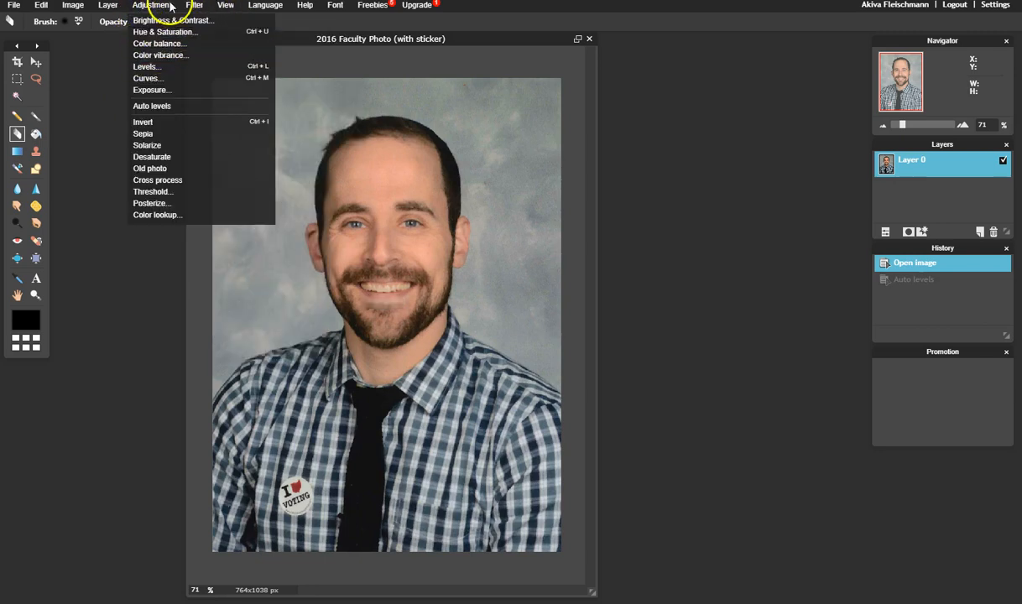
click(155, 121)
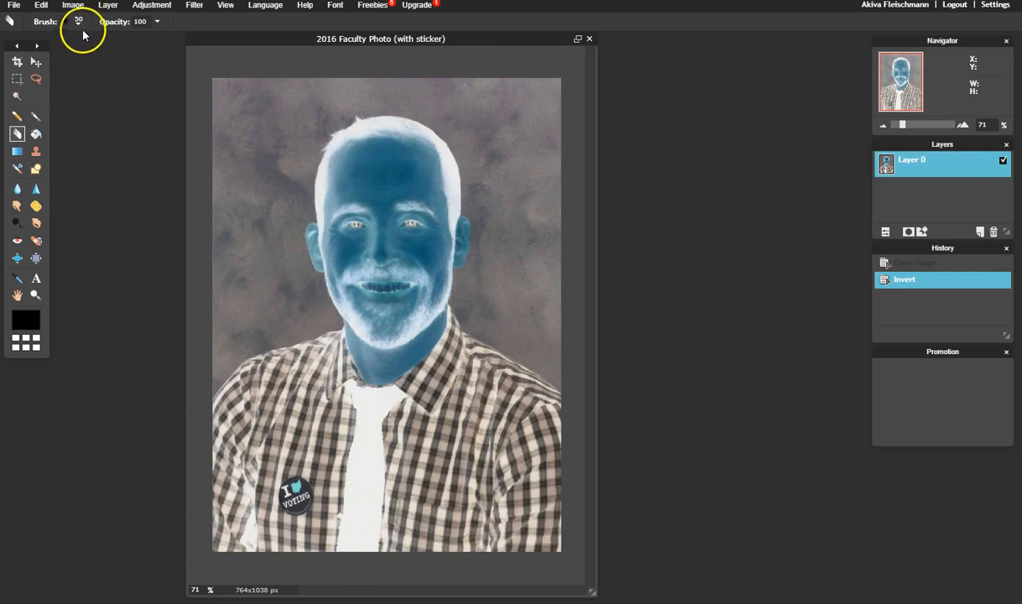
key(ctrl+z)
Try the Sepia adjustment on the photo and undo it.
click(113, 7)
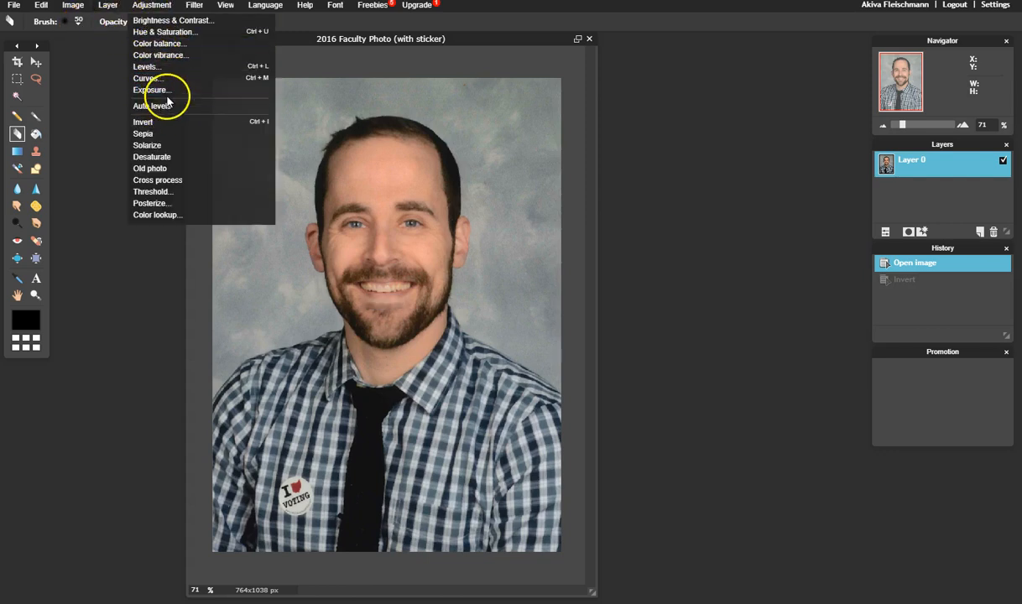
click(154, 136)
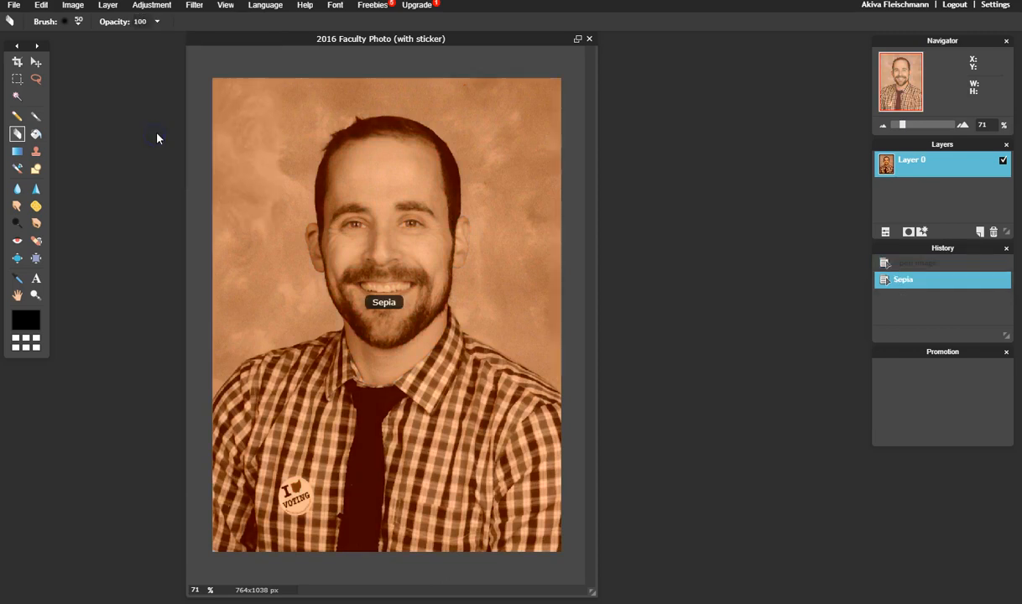
key(ctrl+z)
Try desaturating the photo to black and white and undo the change.
click(145, 6)
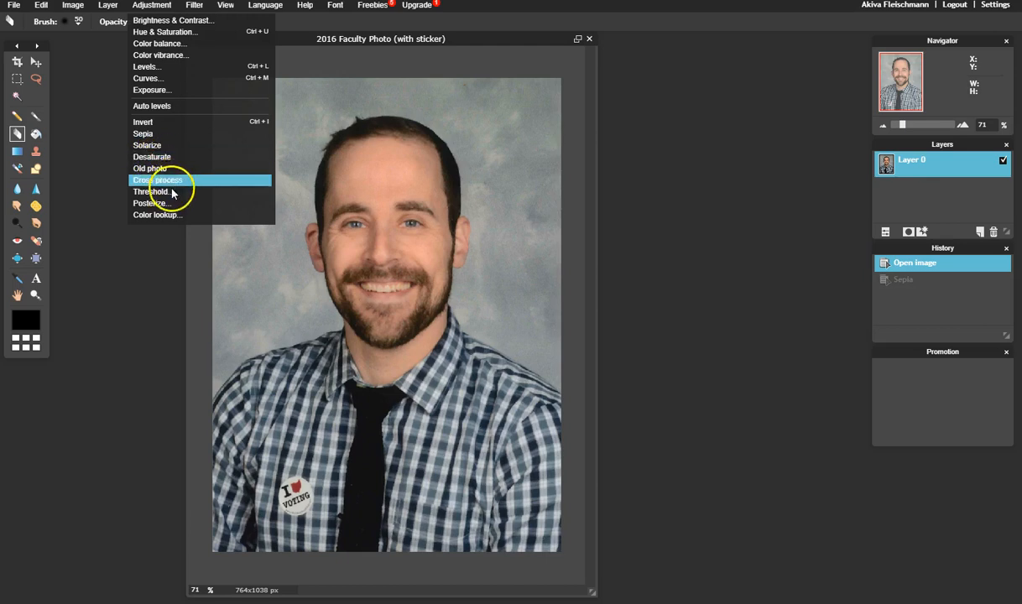
click(164, 157)
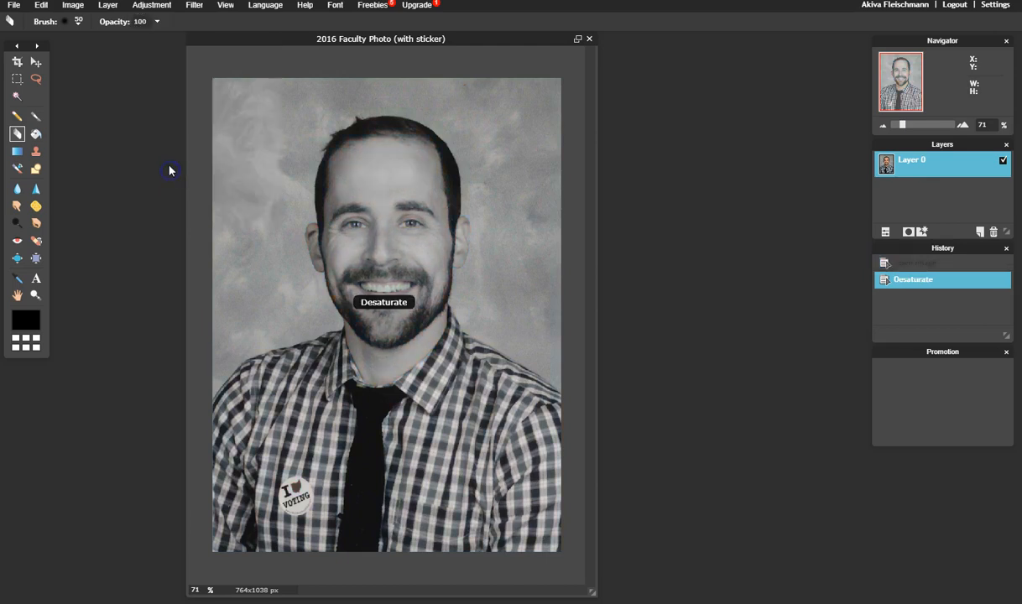
key(ctrl+z)
Try the Old photo adjustment on the image and undo it.
click(152, 5)
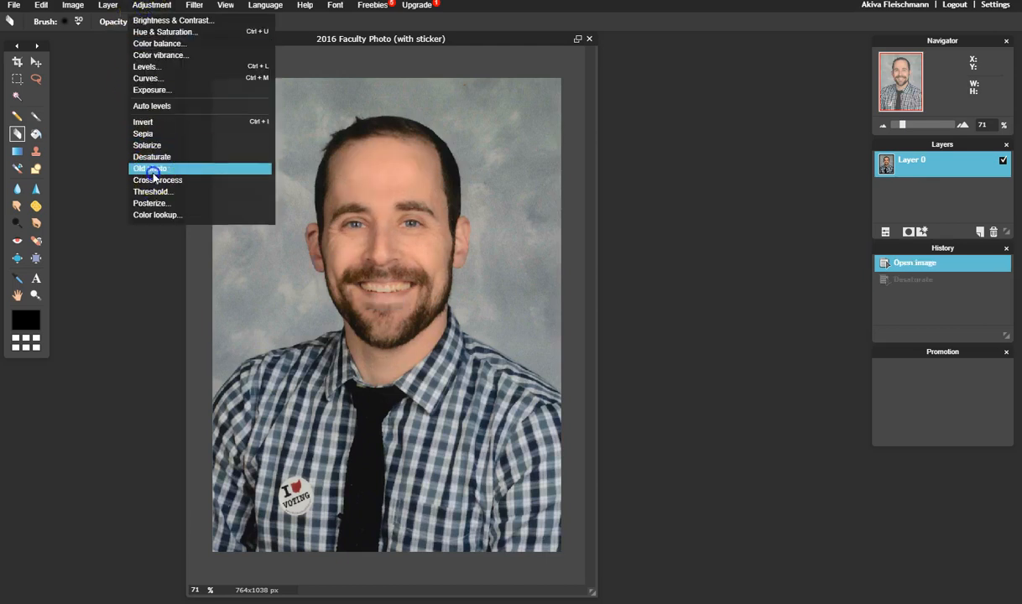
click(153, 171)
key(ctrl+z)
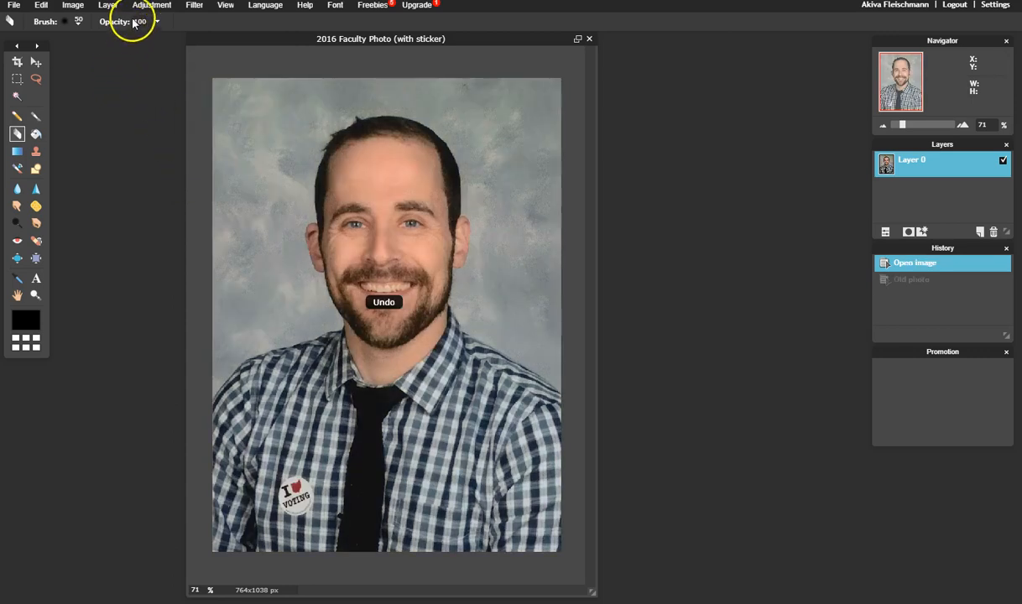
Preview the Posterize adjustment at various levels, ending at level 6, and cancel it.
click(151, 5)
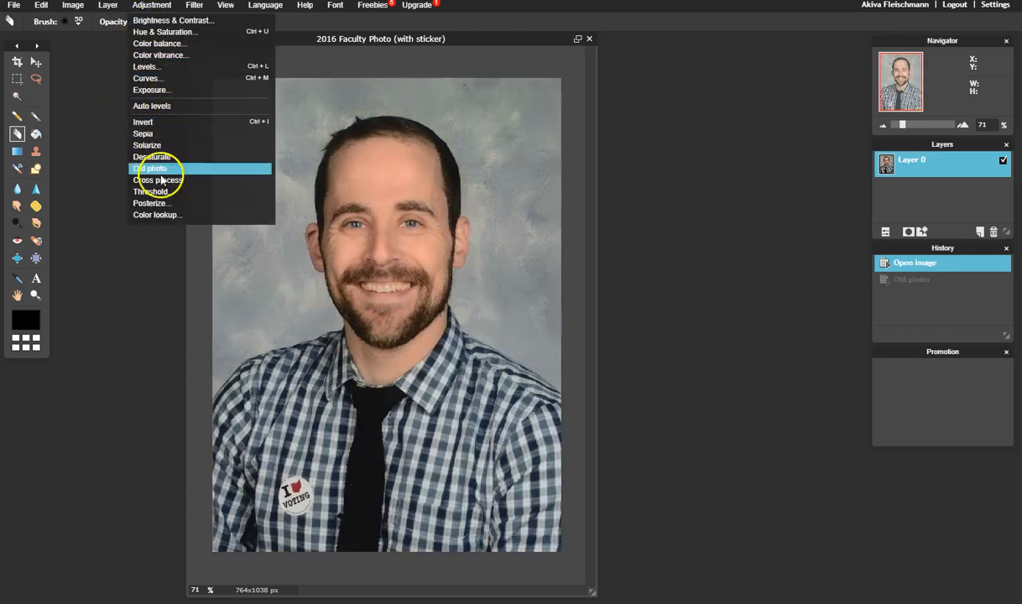
click(153, 203)
drag(452, 264, 481, 268)
drag(557, 263, 468, 269)
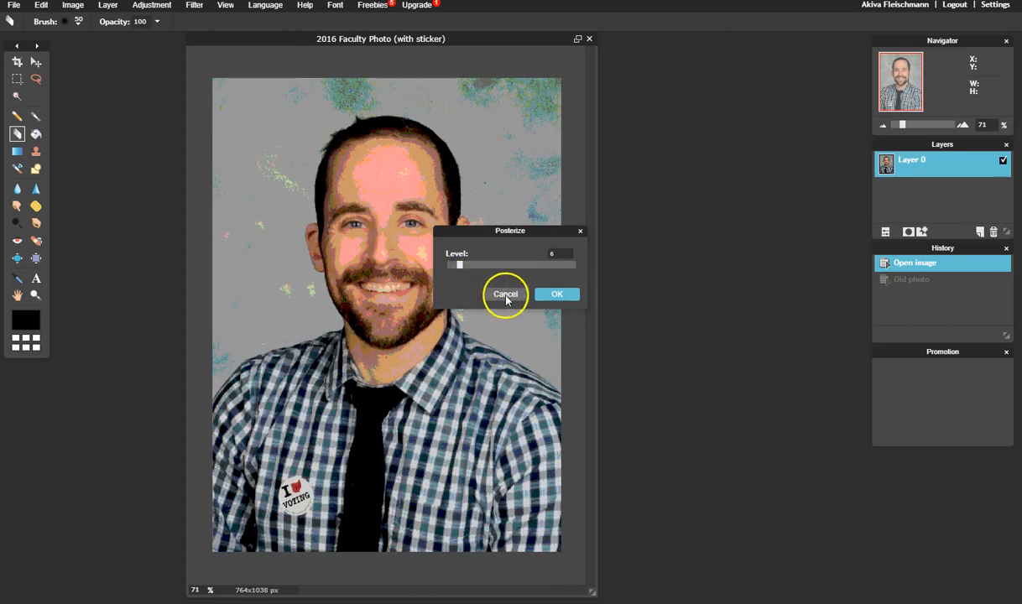
click(505, 293)
click(164, 7)
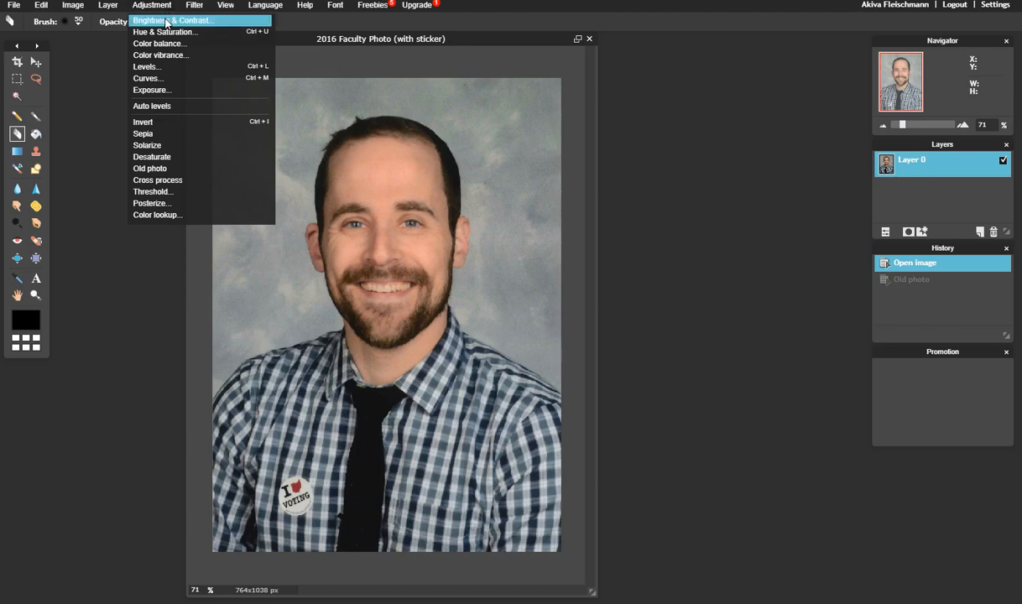
click(195, 6)
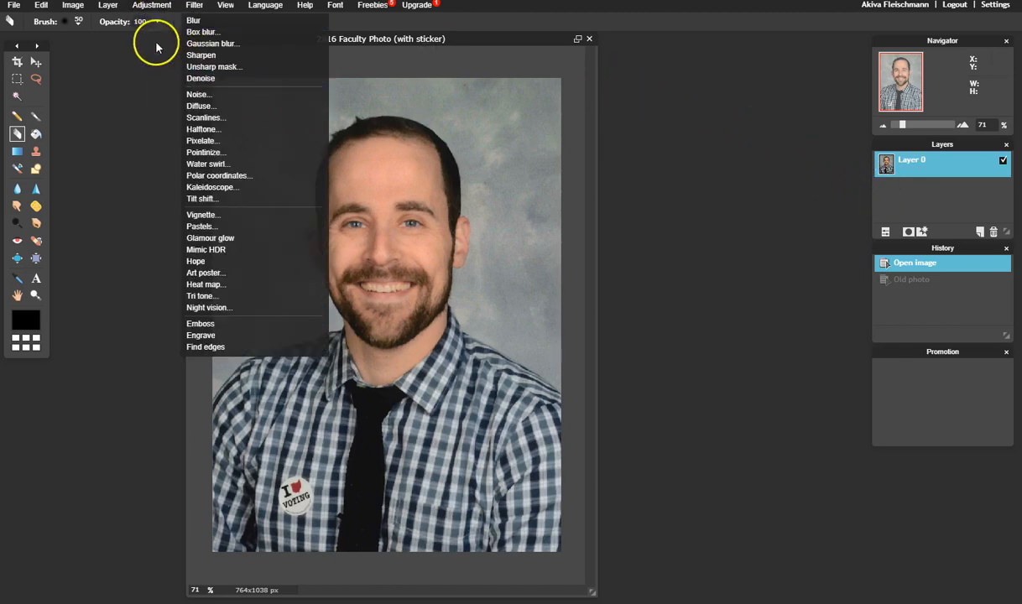
click(159, 6)
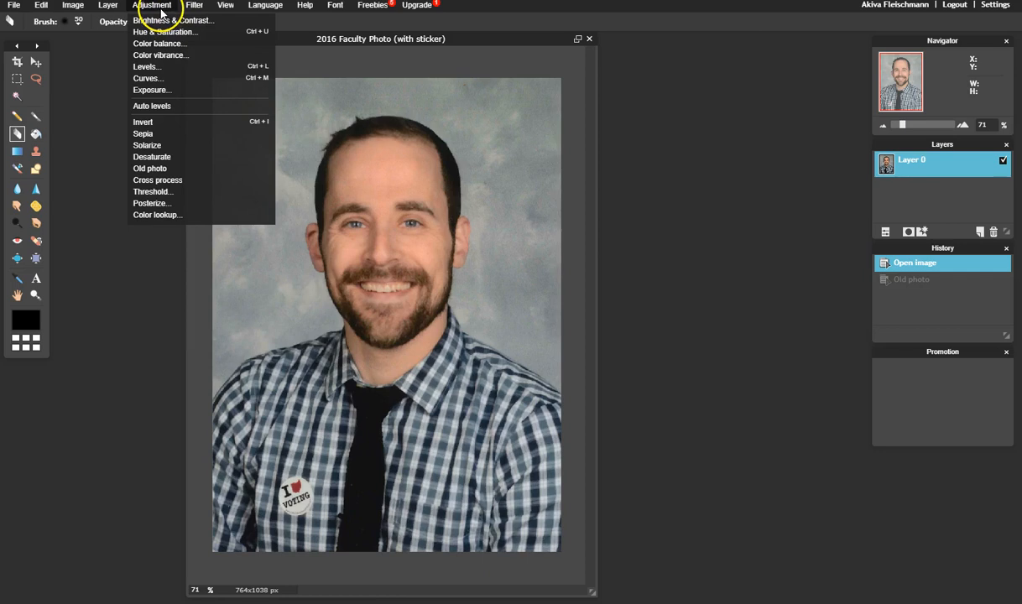
Preview the Pixelate filter on the photo with cell sizes 12, 9 and 2, and cancel it.
click(194, 6)
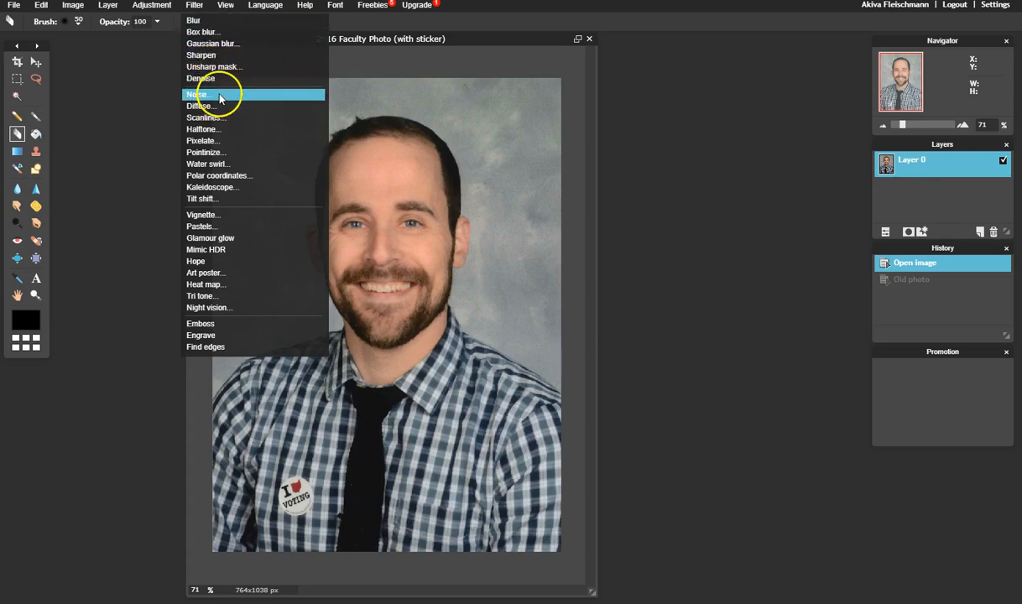
click(203, 140)
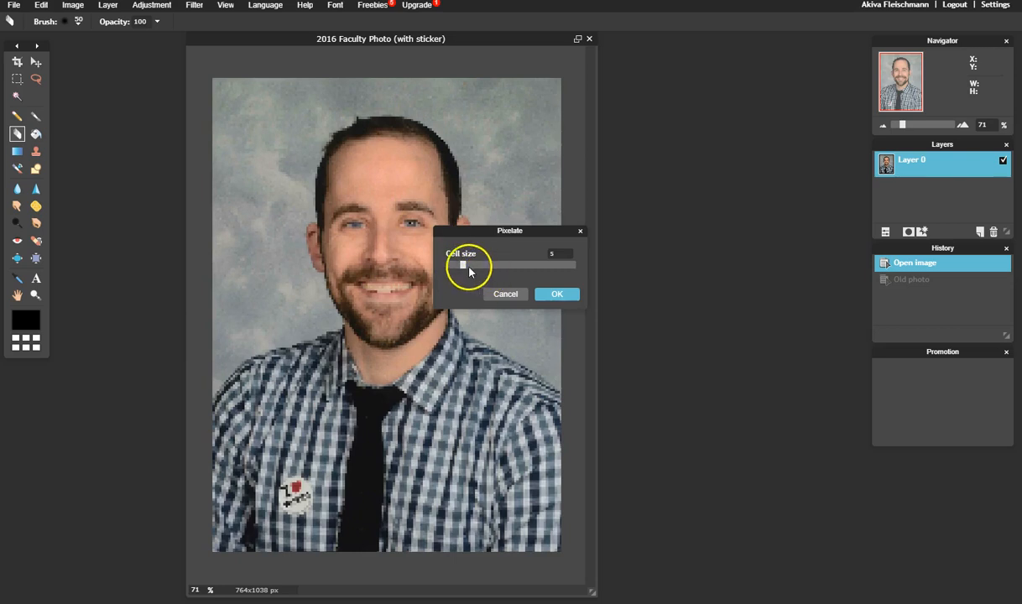
drag(493, 270, 506, 271)
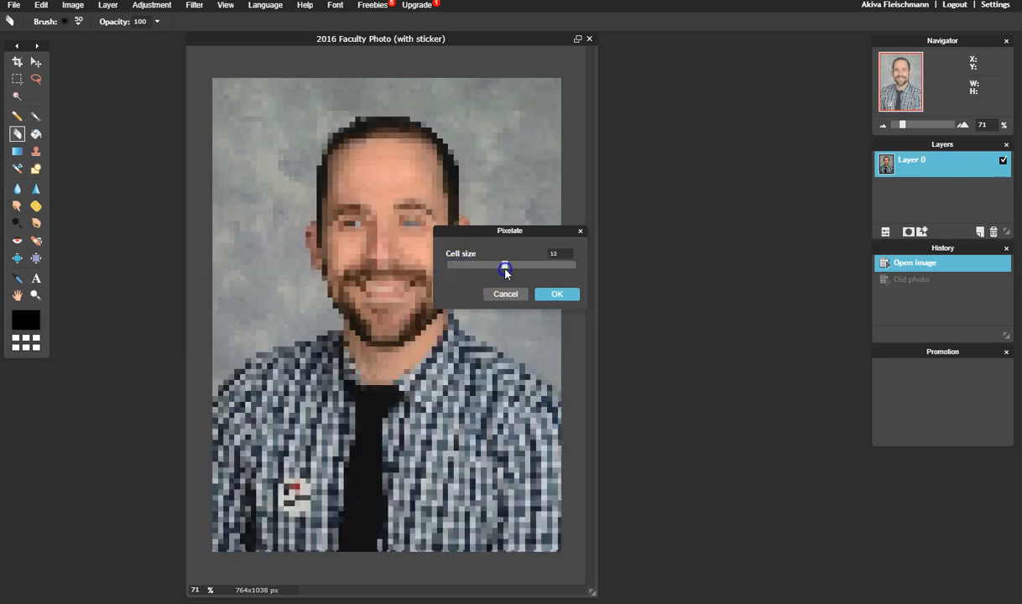
click(490, 264)
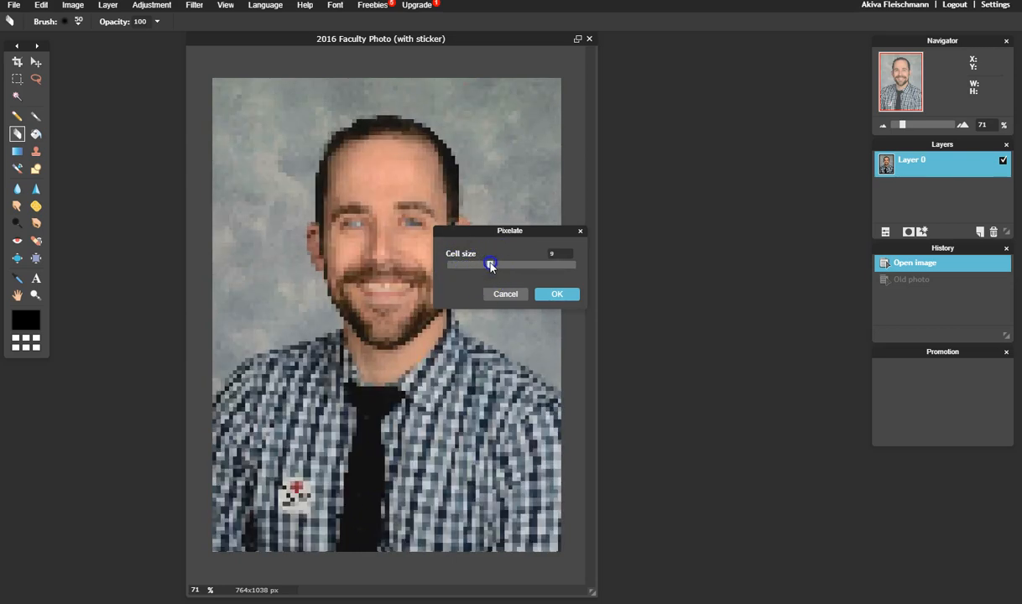
drag(469, 266, 438, 260)
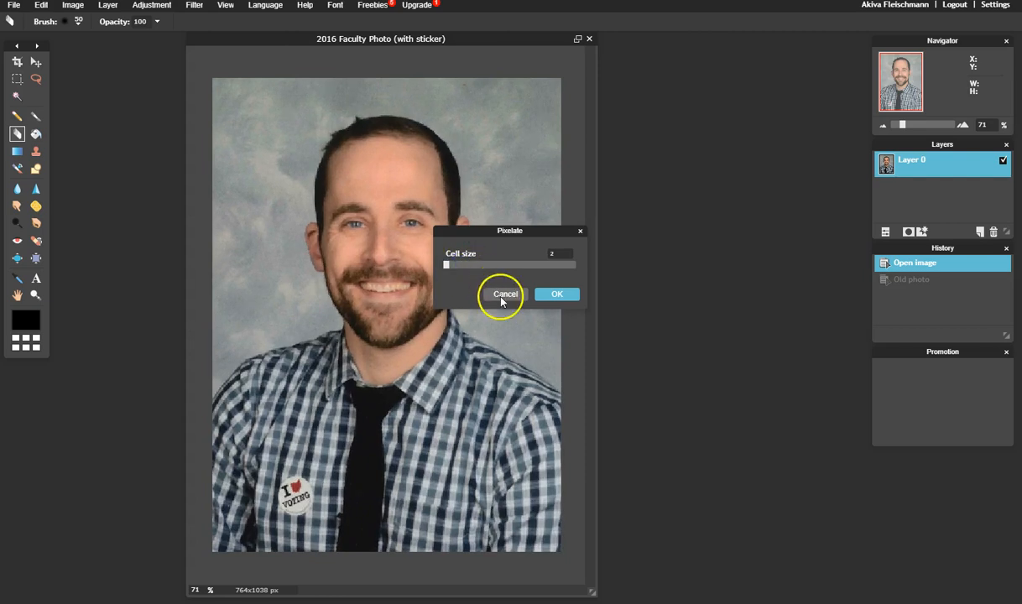
click(504, 295)
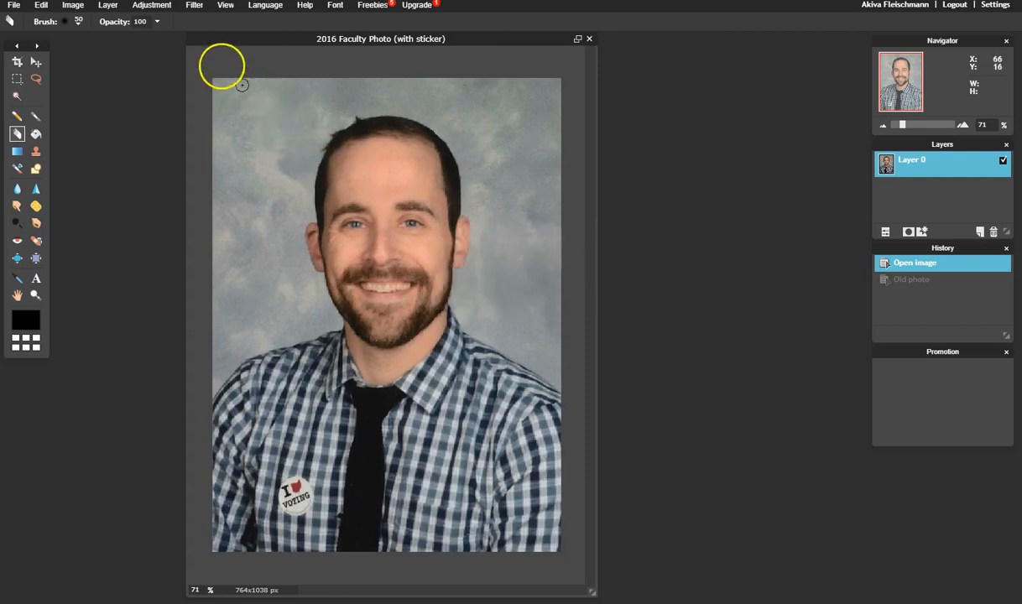
Preview the Water swirl filter on the photo and cancel it.
click(194, 5)
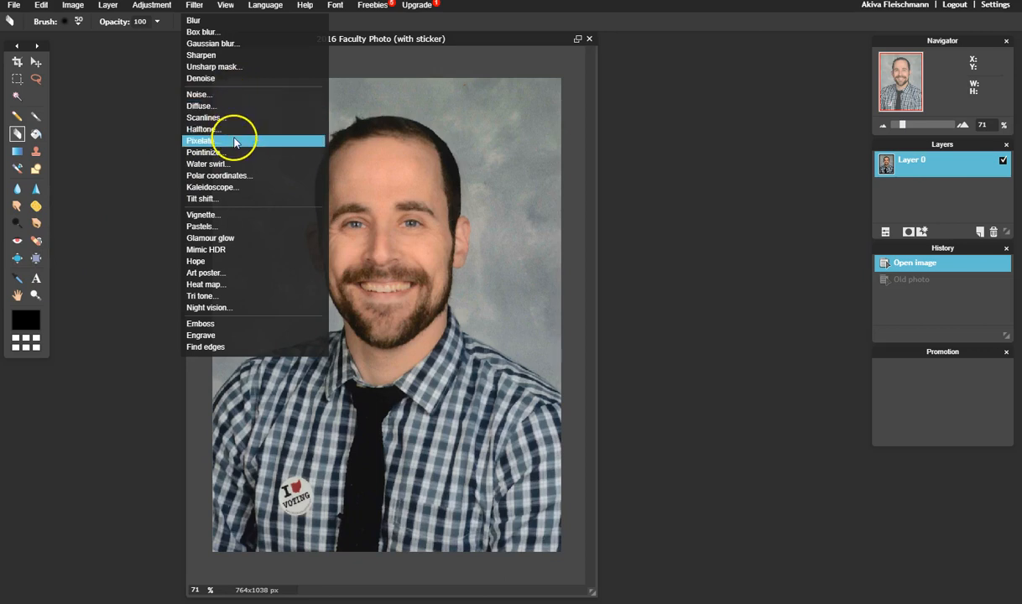
click(236, 164)
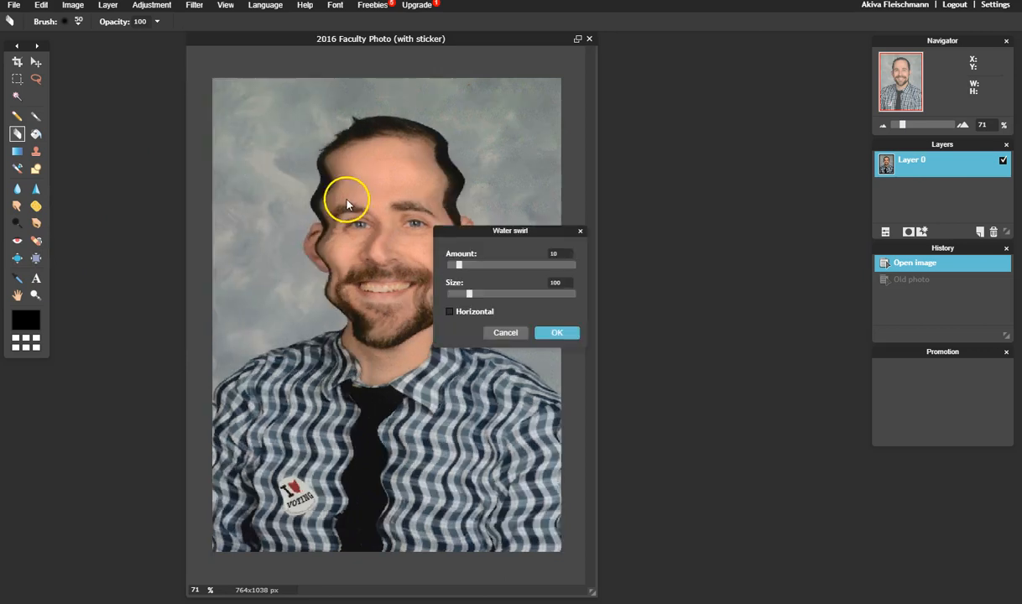
click(506, 334)
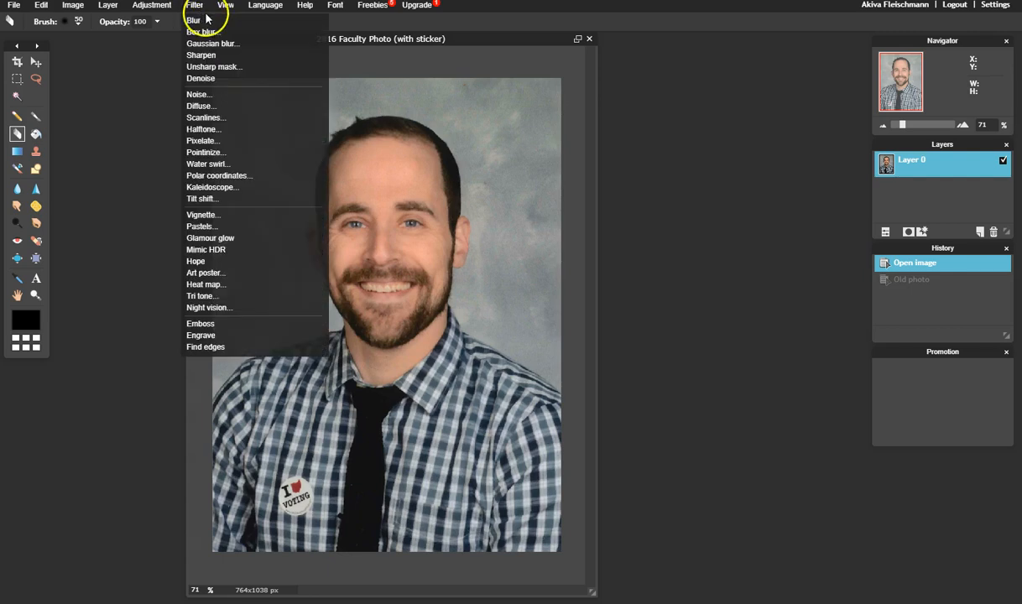
View the photo at its actual pixel size and return to showing the whole image.
mouse_move(223, 11)
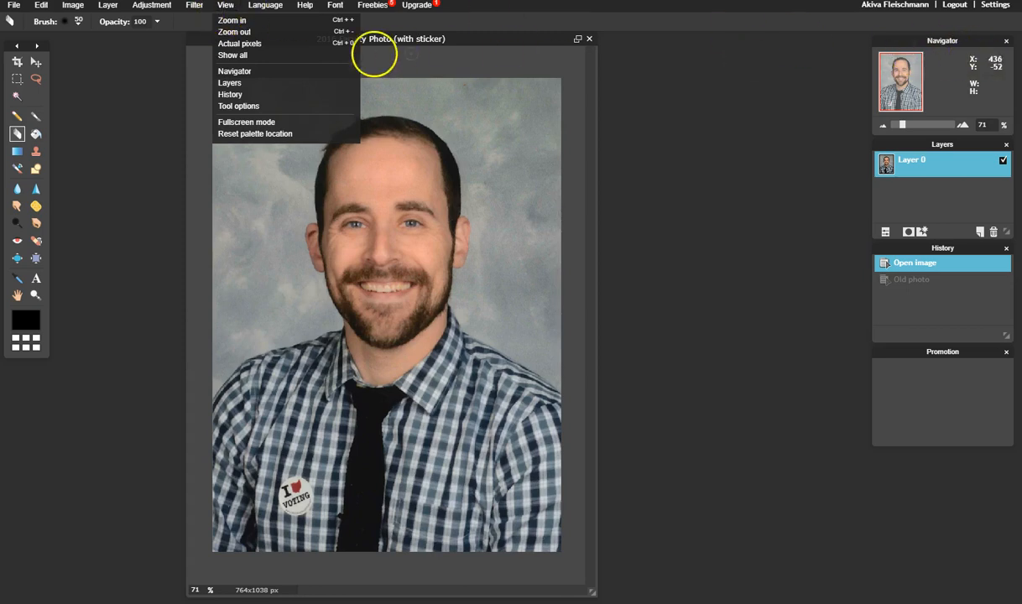
click(252, 43)
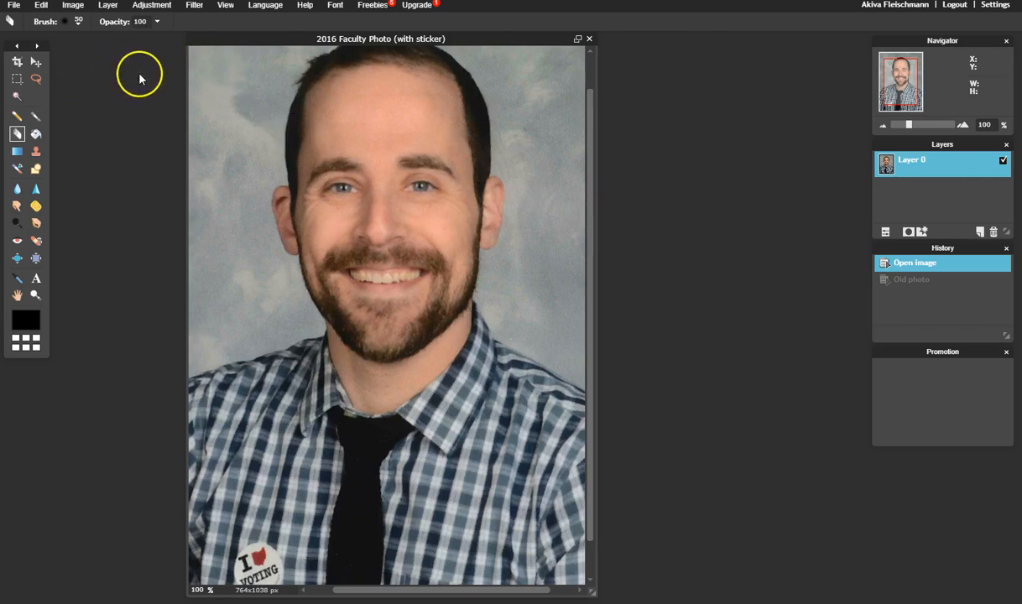
click(194, 6)
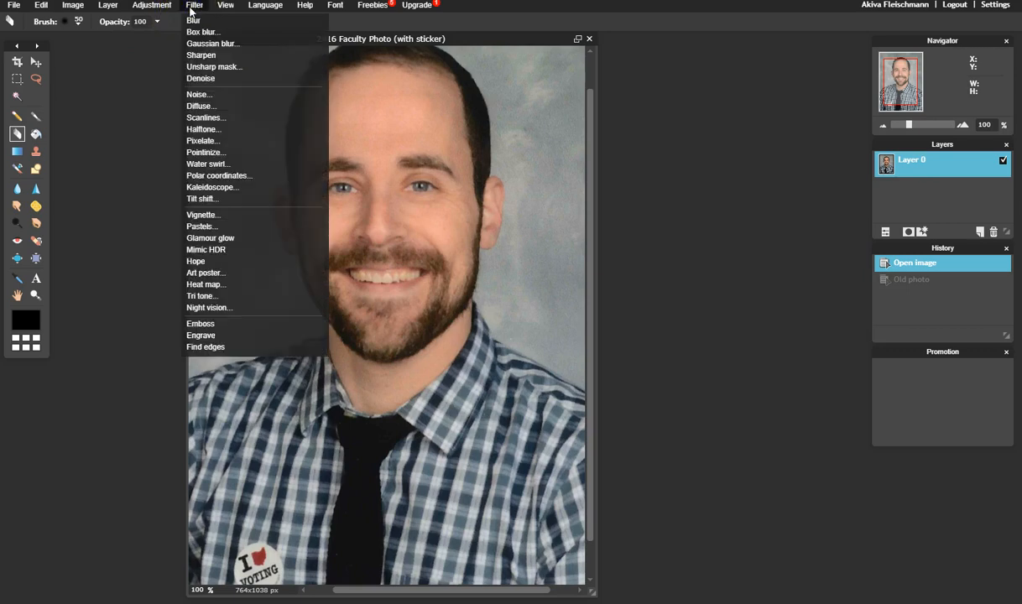
click(223, 6)
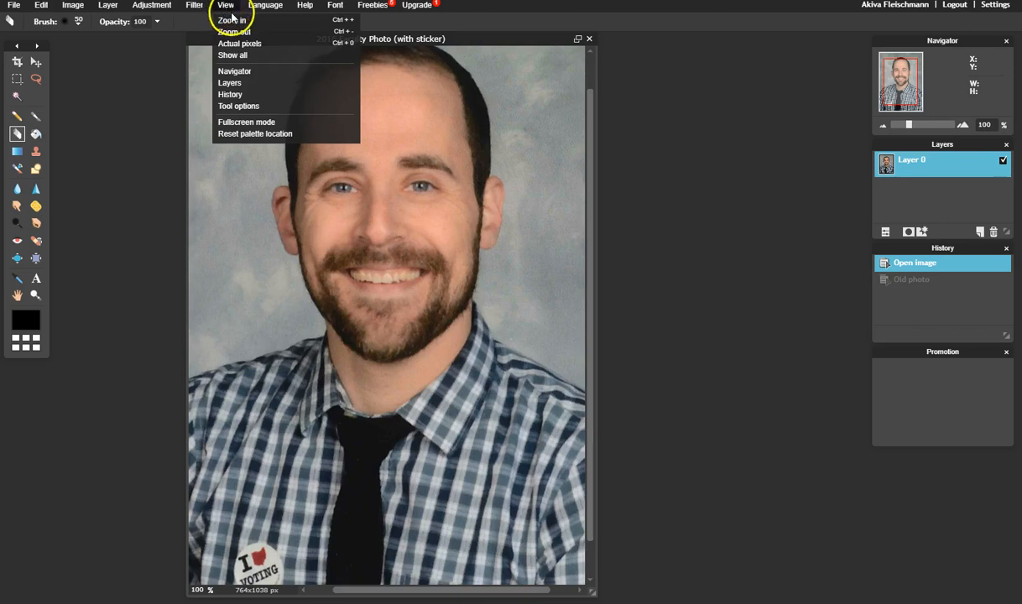
click(229, 43)
click(225, 6)
click(239, 50)
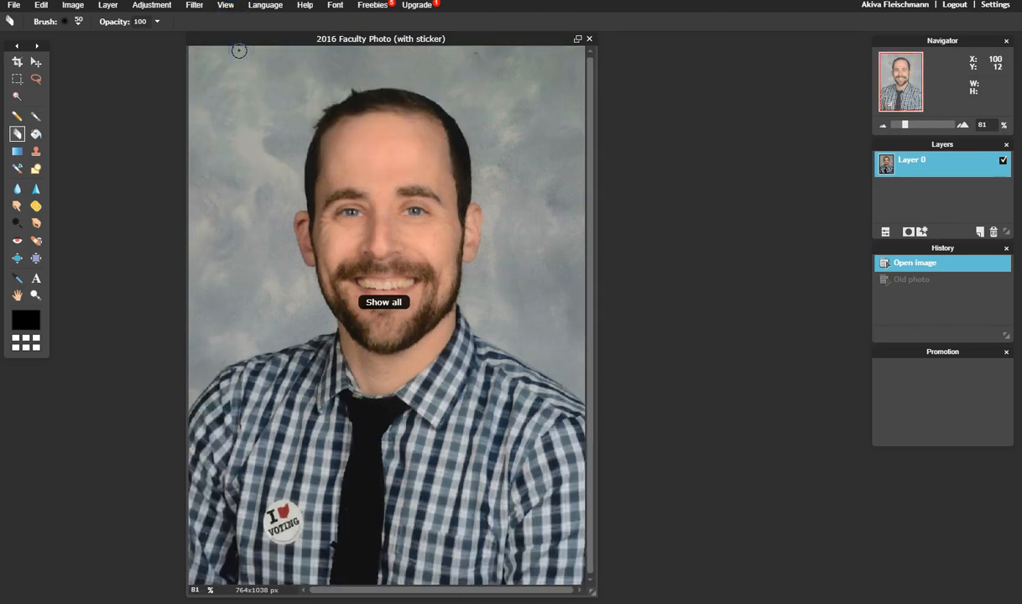
Hide the Navigator palette and show it again.
click(222, 6)
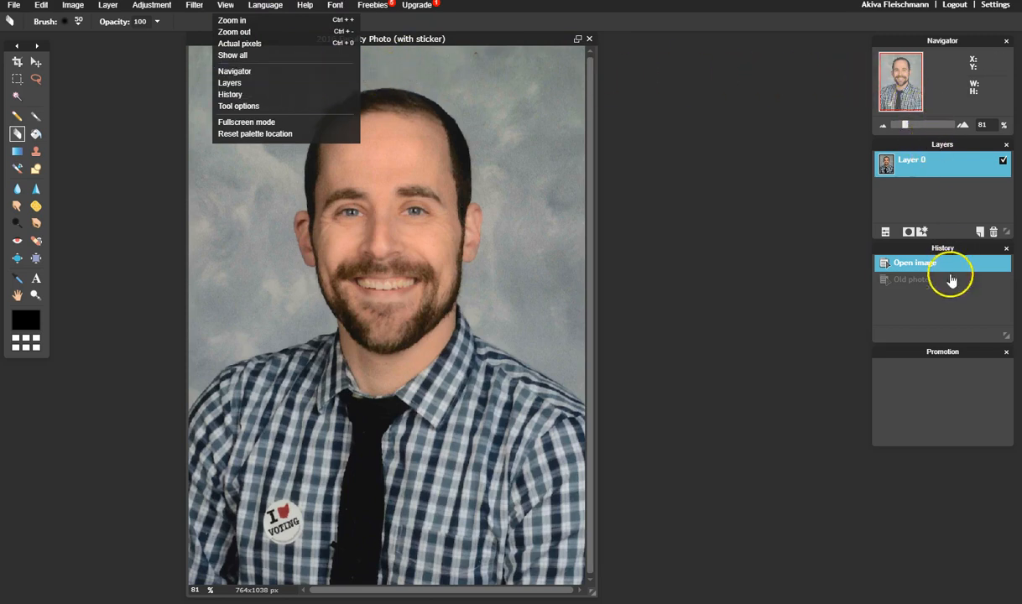
click(240, 72)
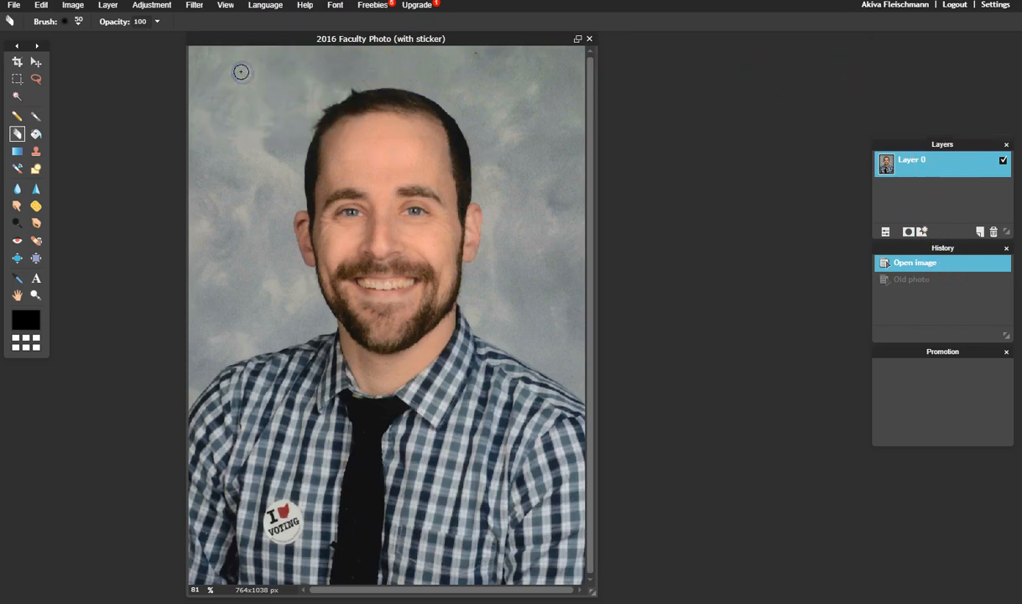
click(224, 11)
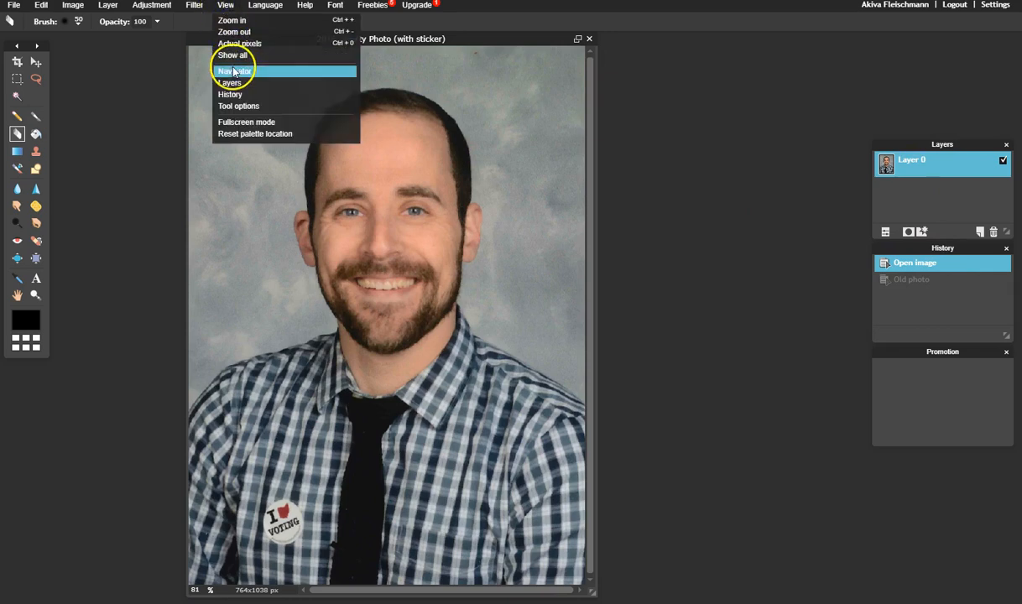
click(232, 67)
Switch the editor to fullscreen mode and return to the normal view.
click(228, 7)
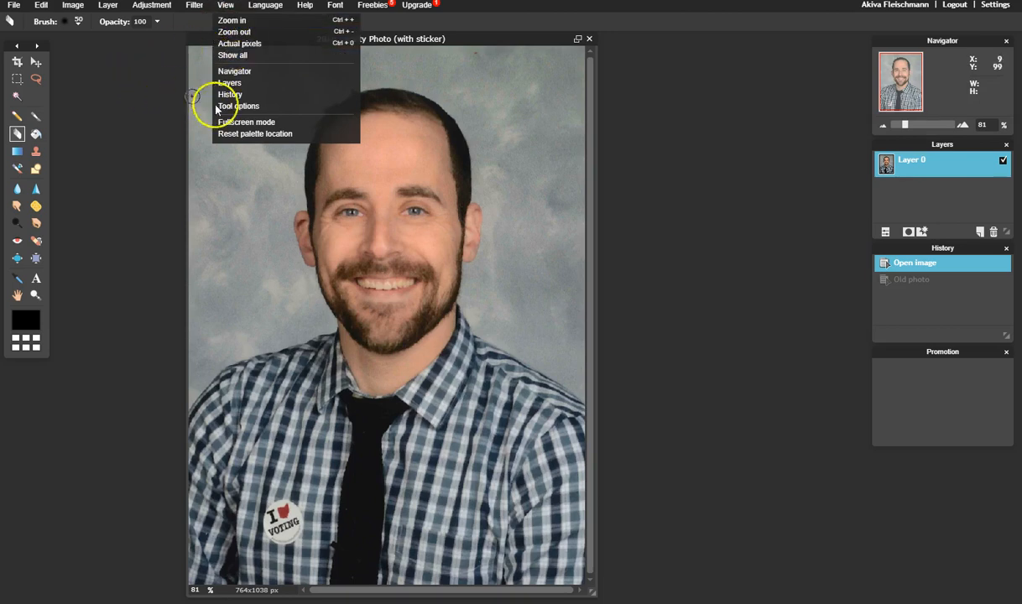
click(247, 127)
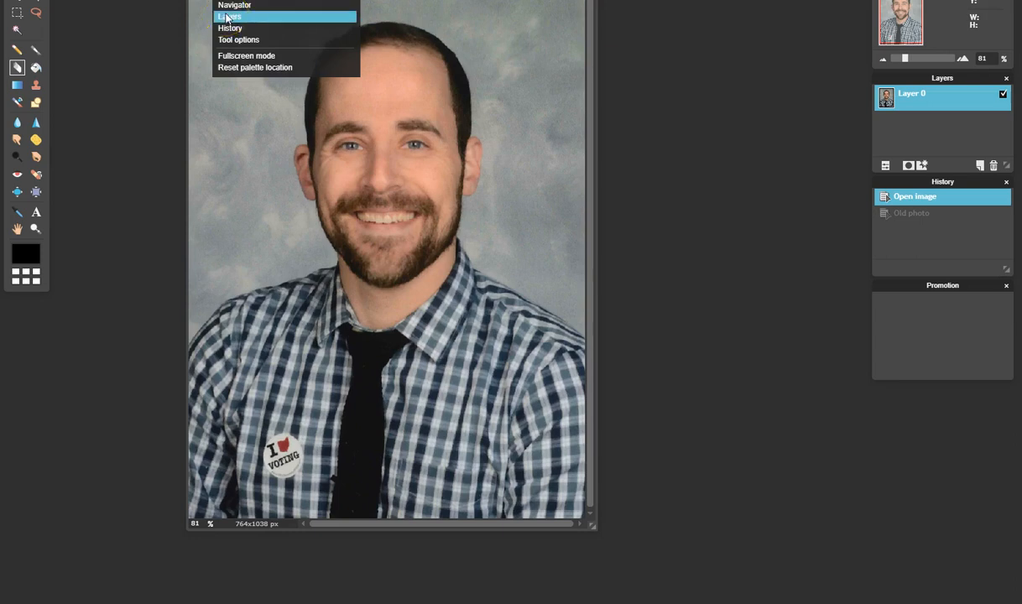
click(222, 55)
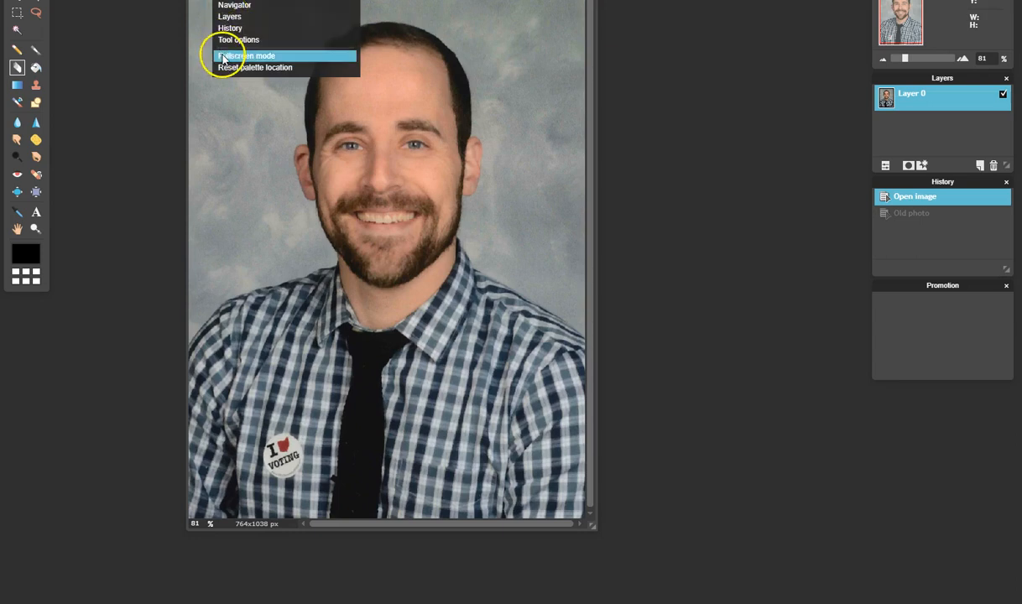
click(223, 57)
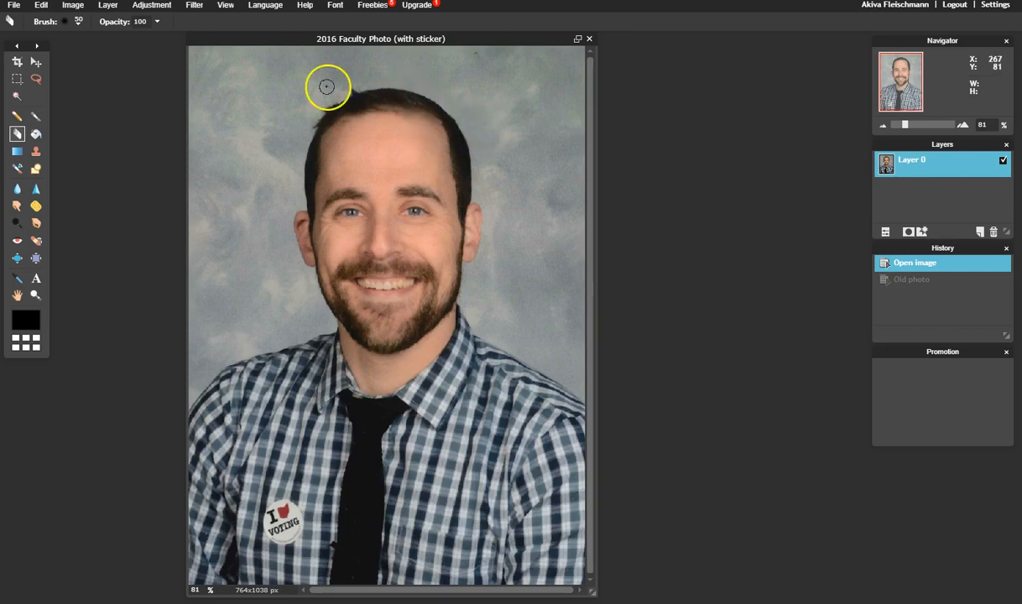
click(262, 6)
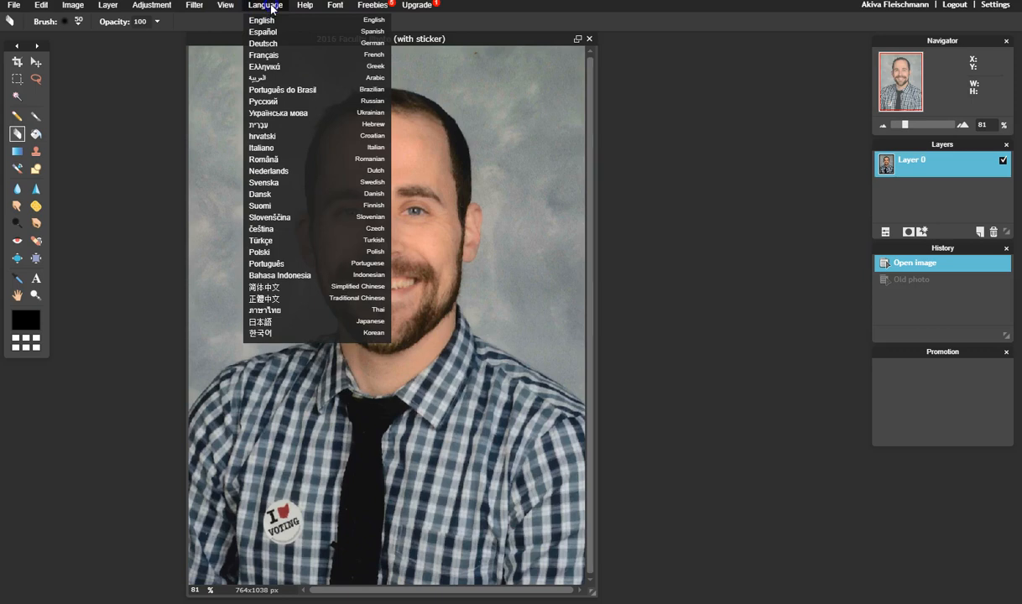
click(309, 10)
mouse_move(333, 7)
mouse_move(371, 5)
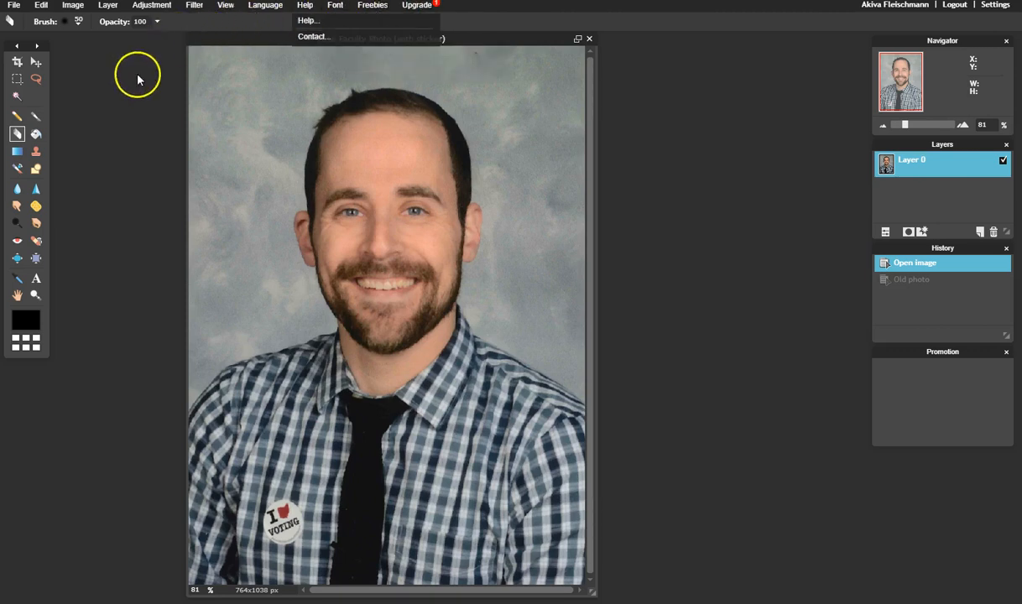
click(100, 129)
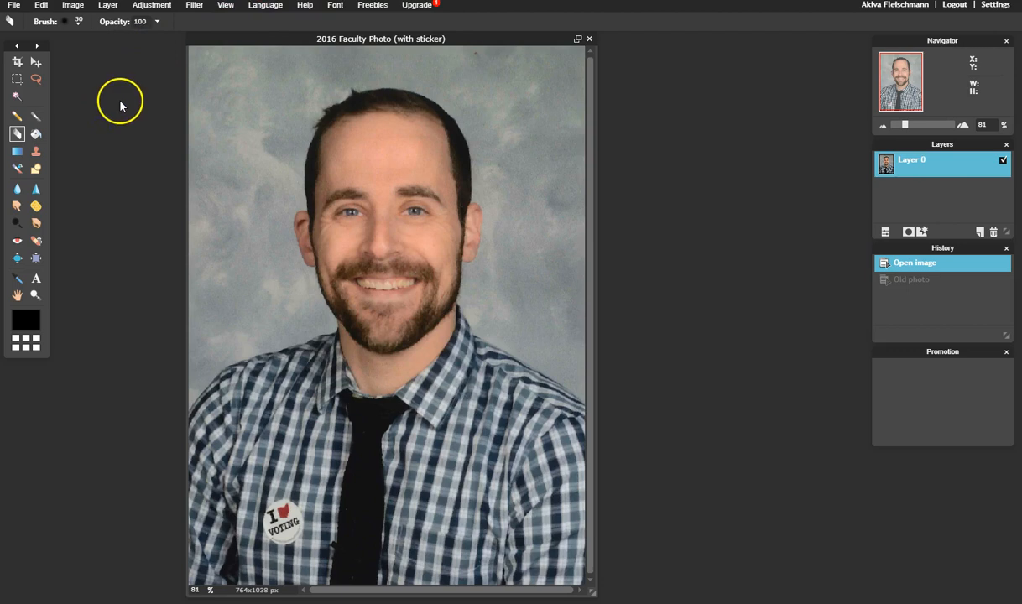